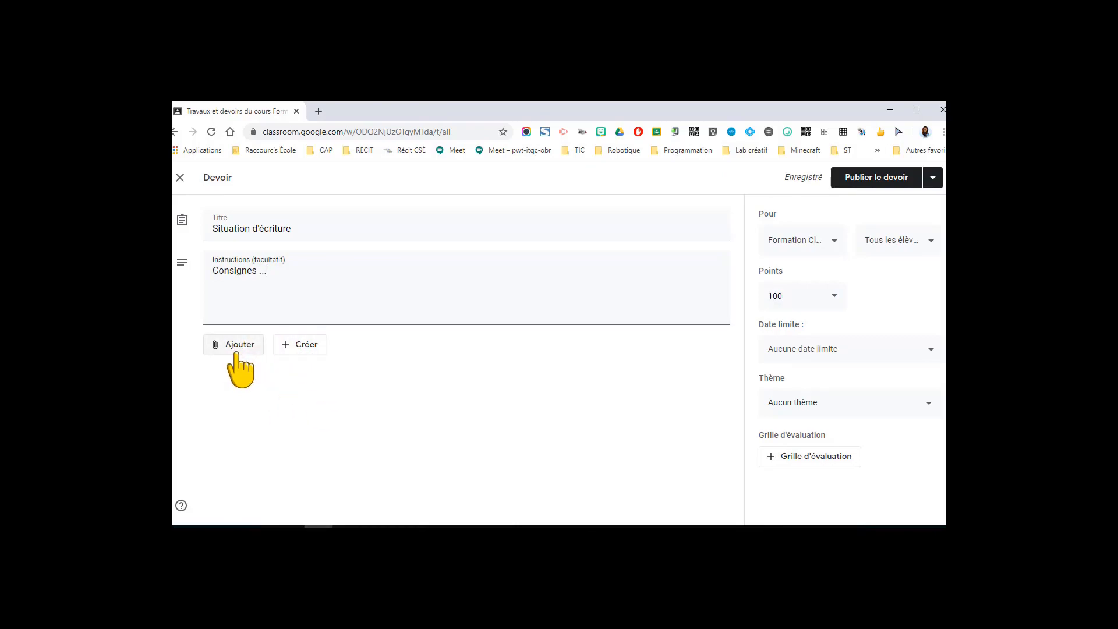
Step: Attach a newly created blank Google Docs document to the assignment and remove that attachment
left_click(236, 349)
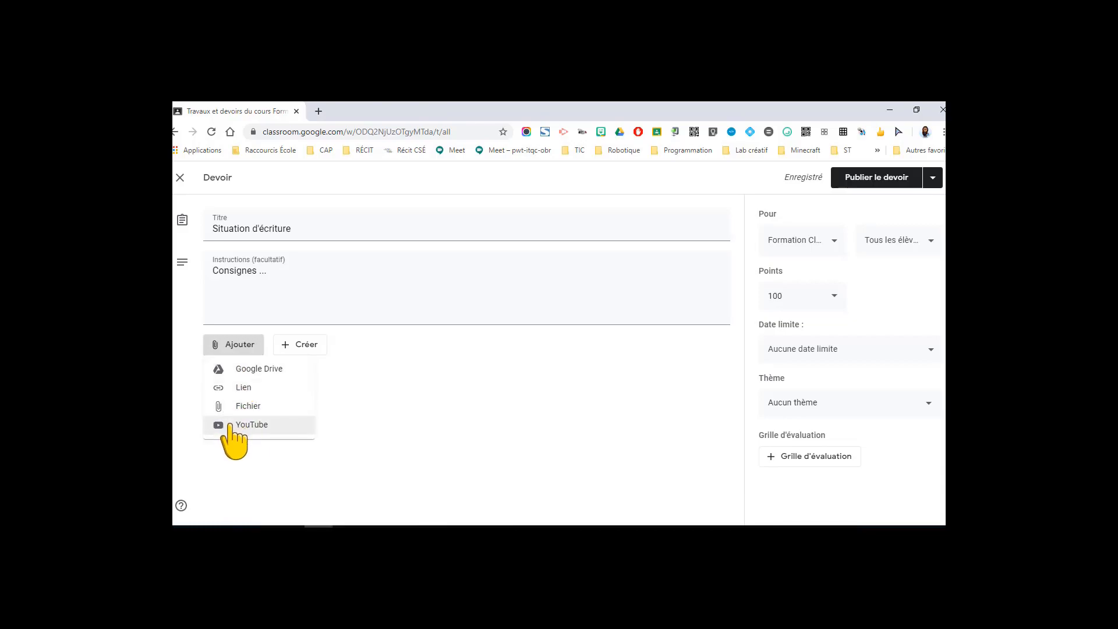
left_click(364, 429)
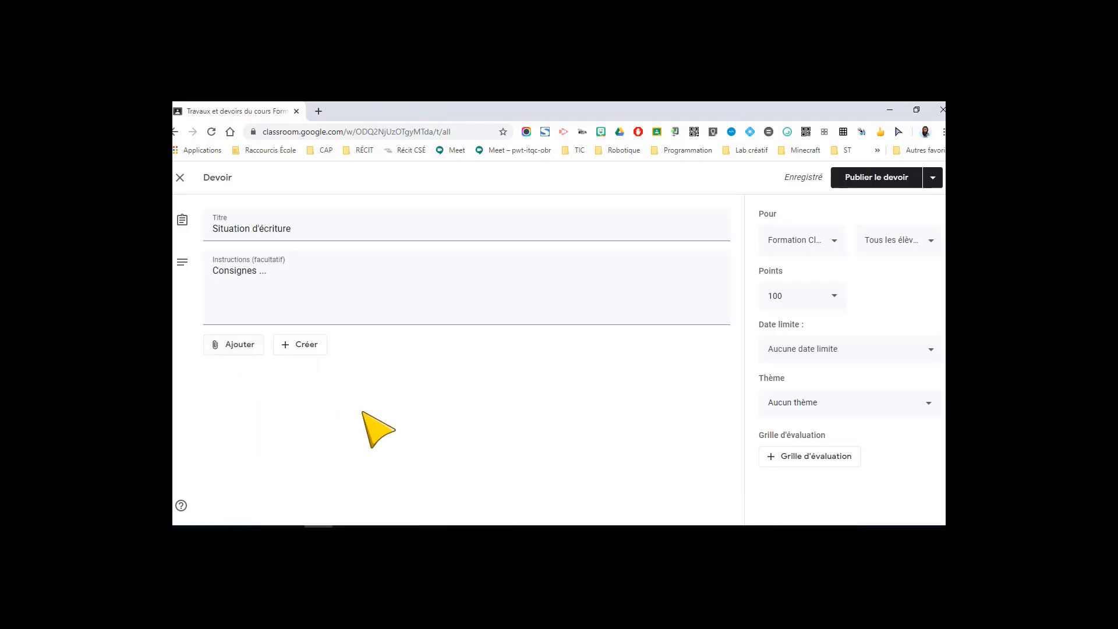
left_click(303, 350)
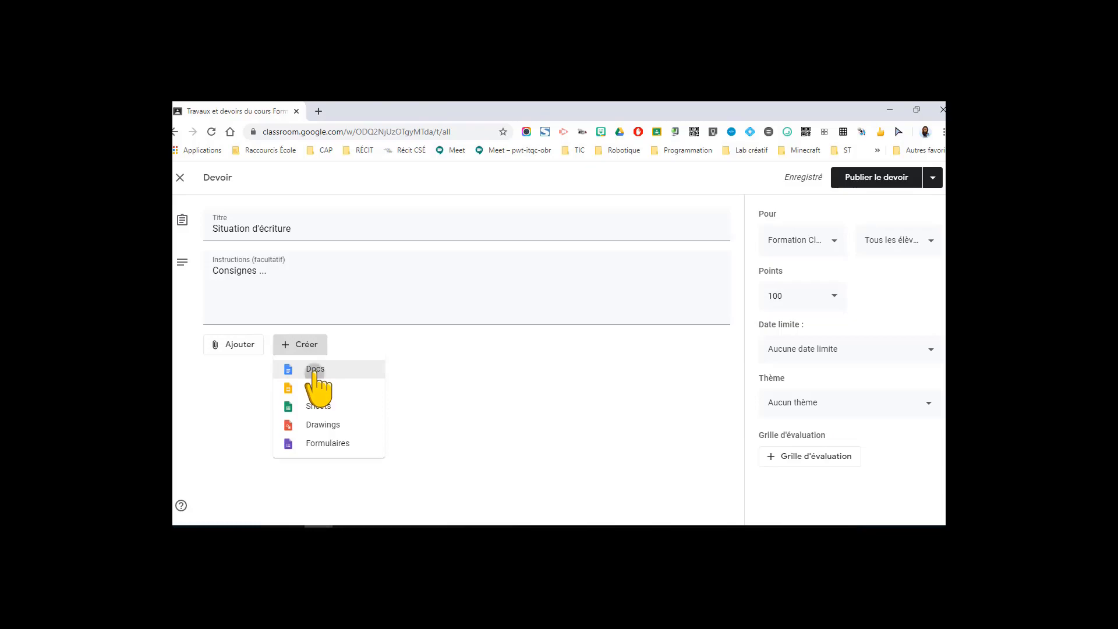
left_click(314, 373)
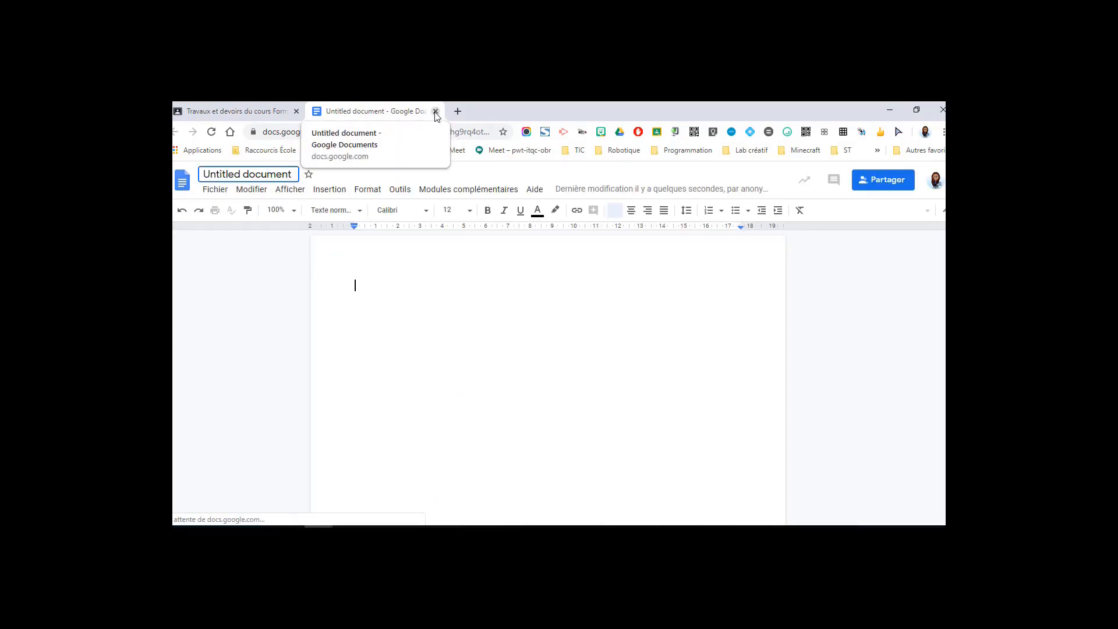
left_click(435, 111)
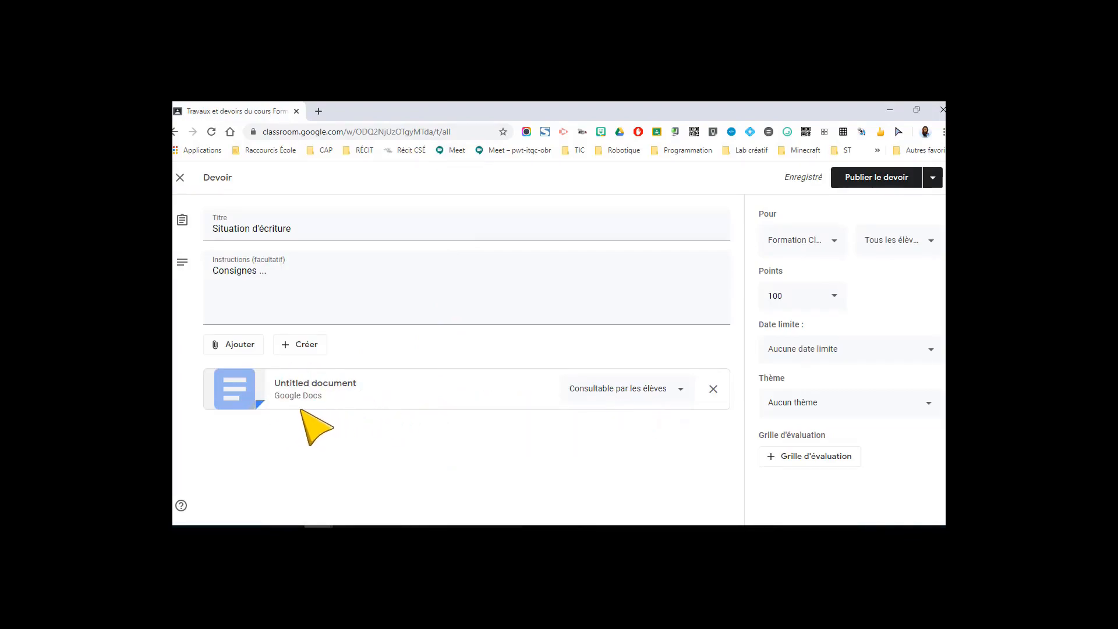
left_click(713, 389)
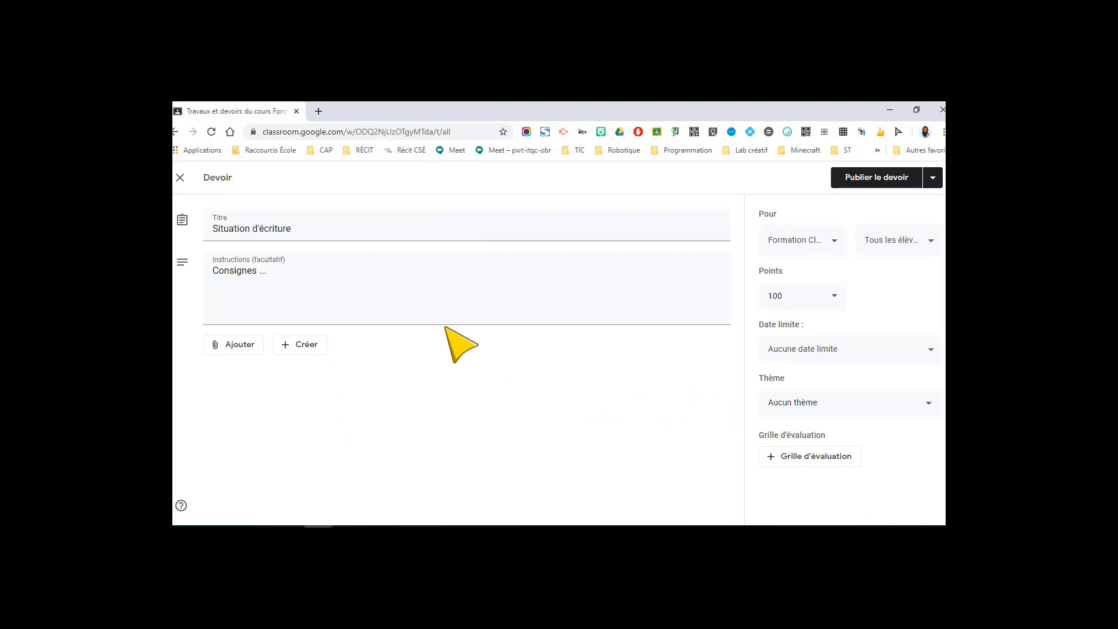
Step: Attach the Google Docs file Travail 1 to the assignment from the recent Google Drive files
left_click(231, 346)
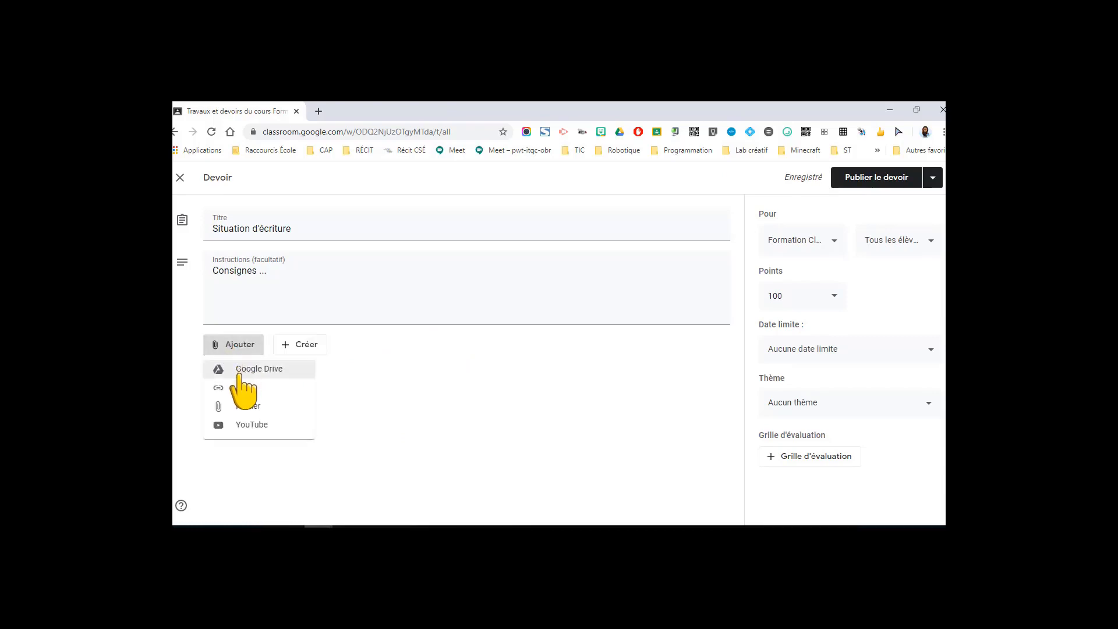
left_click(245, 370)
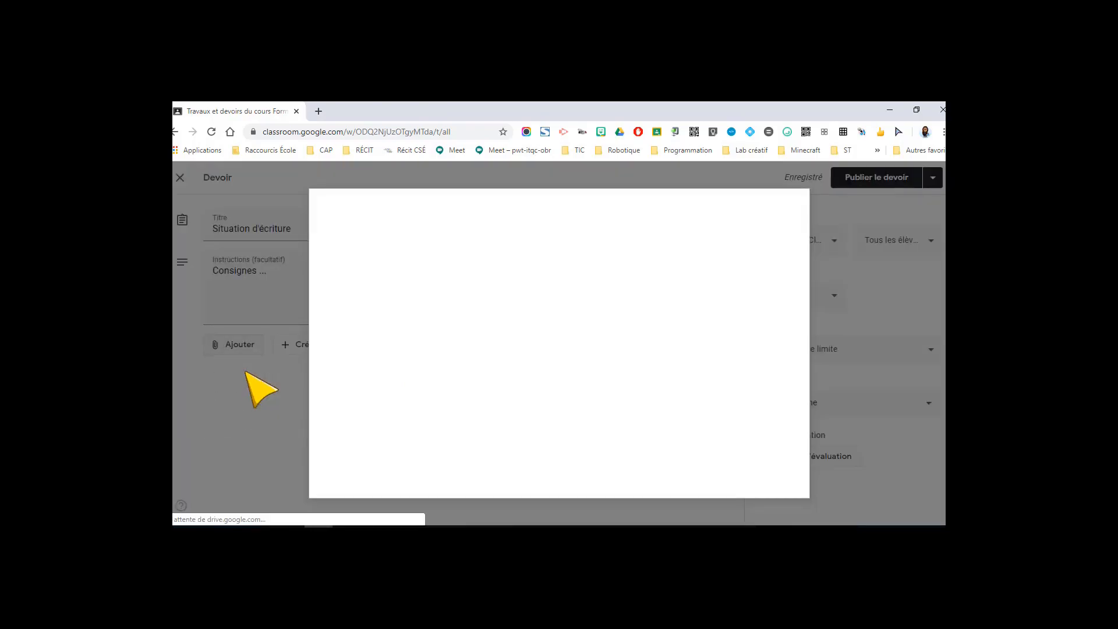
left_click(454, 235)
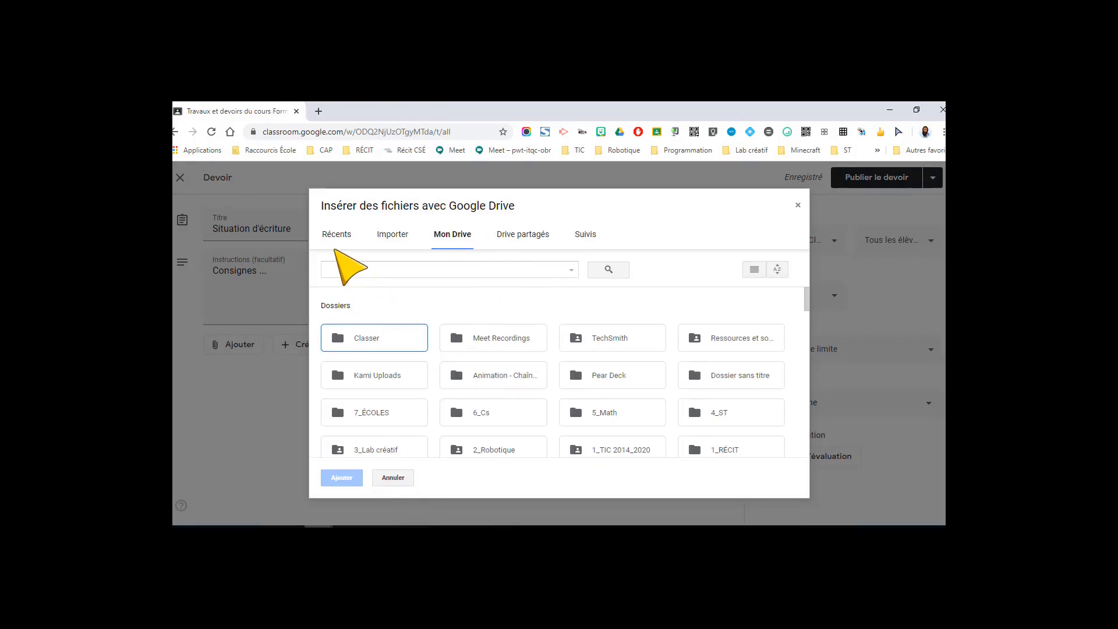
left_click(331, 235)
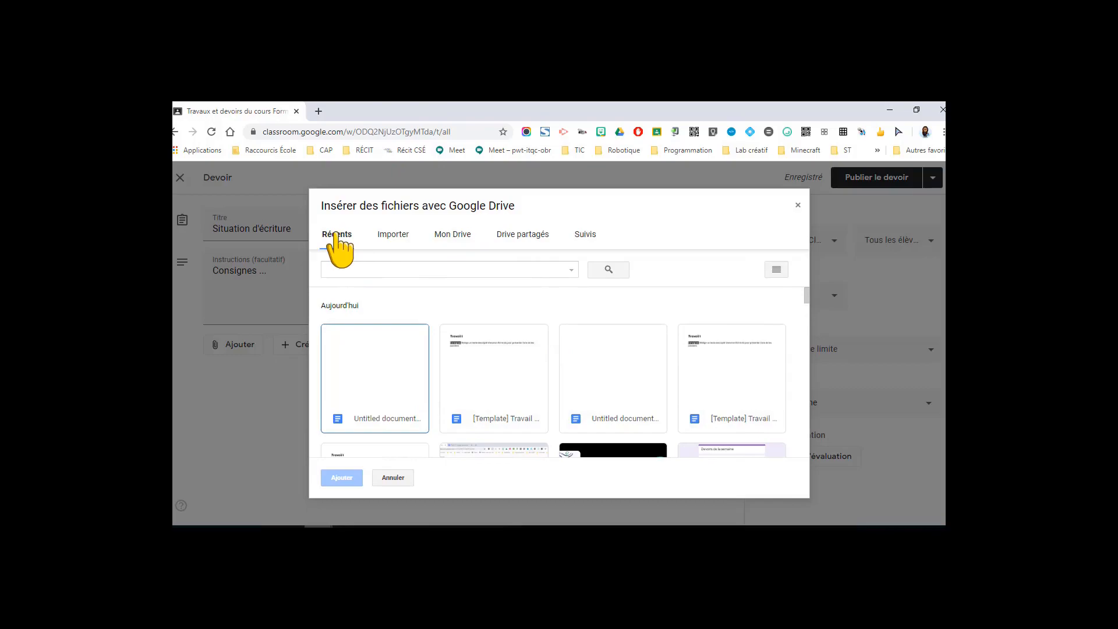
scroll(389, 416, "down", 1)
scroll(390, 416, "down", 1)
left_click(368, 419)
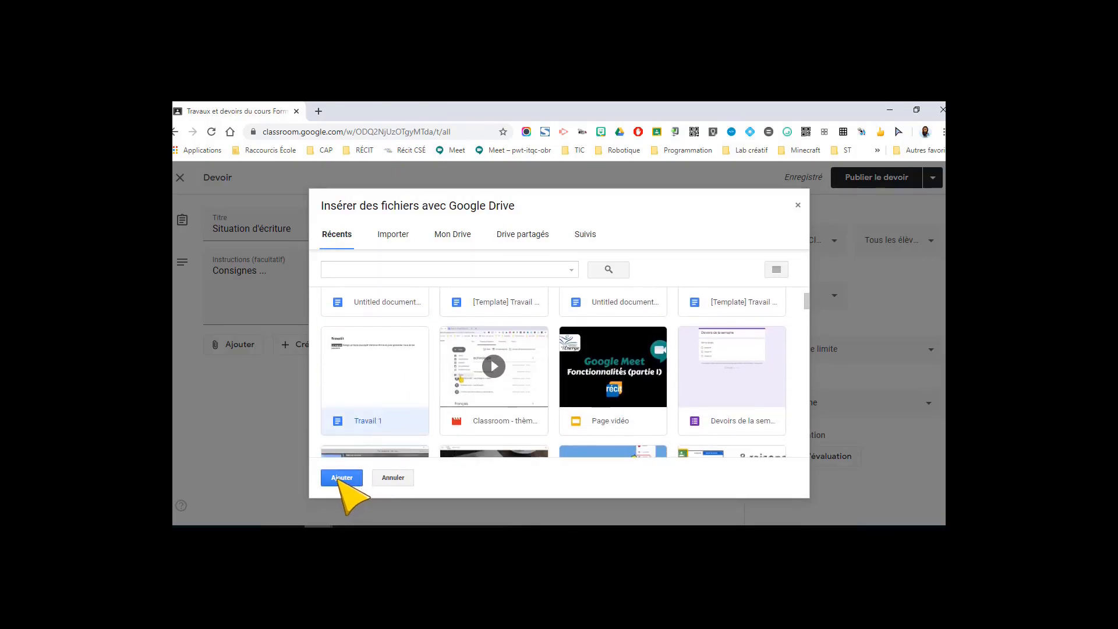
left_click(342, 478)
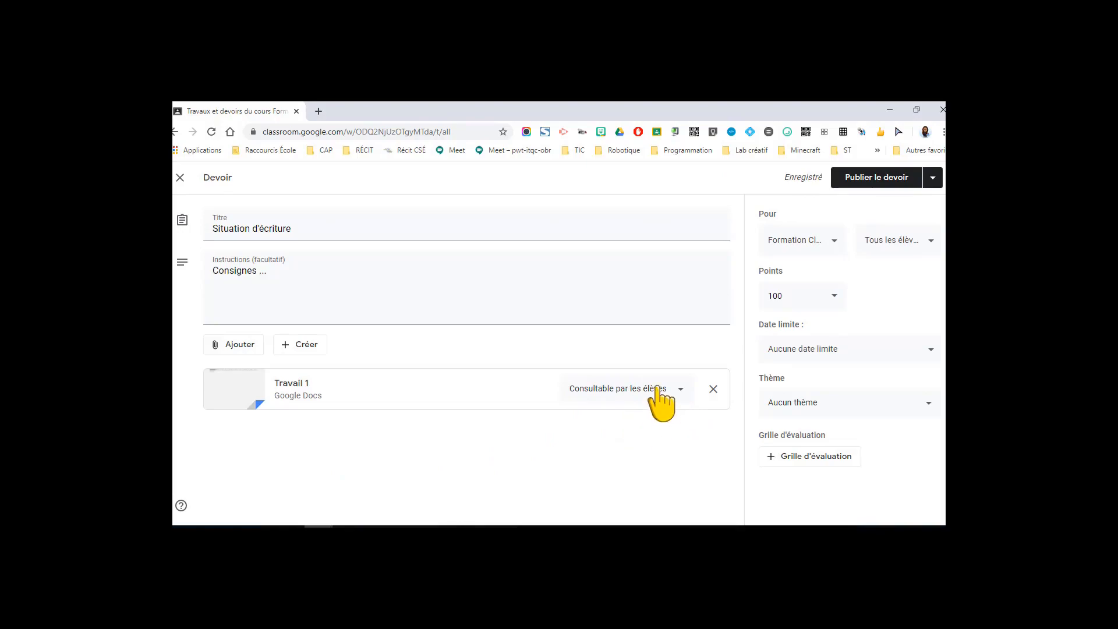
Step: Set the sharing option of the Travail 1 attachment to "Faire une copie par élève"
left_click(616, 394)
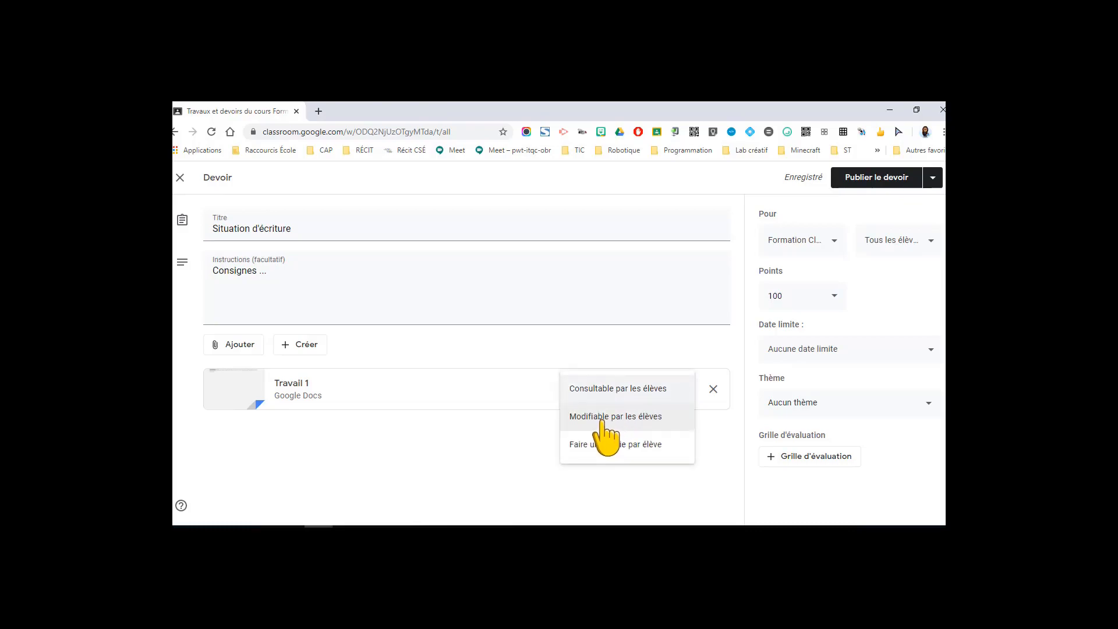
left_click(601, 417)
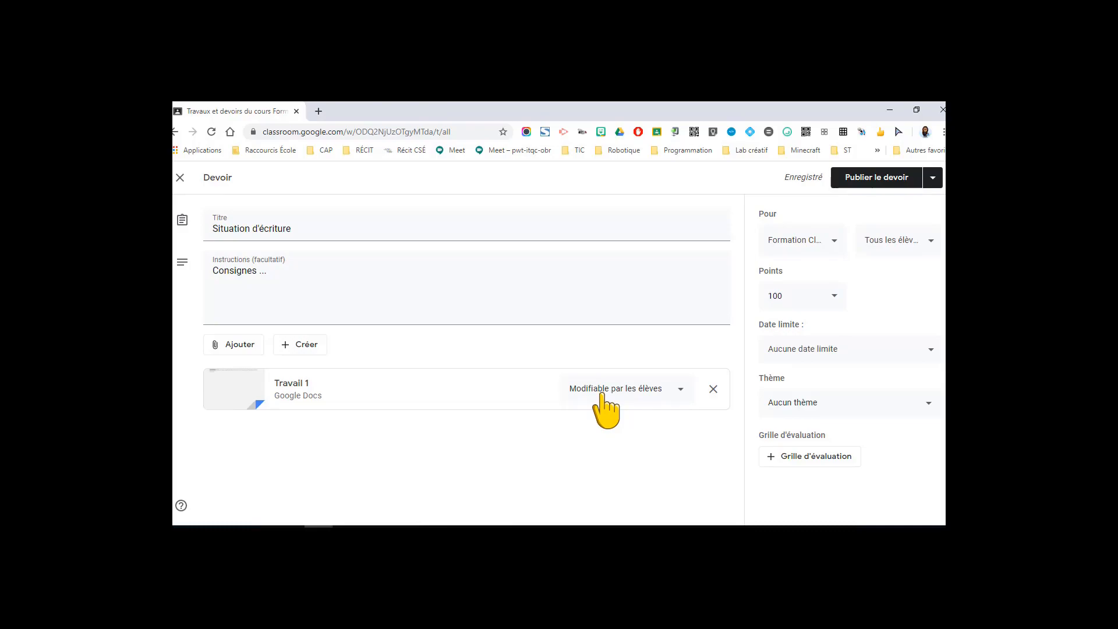
left_click(606, 391)
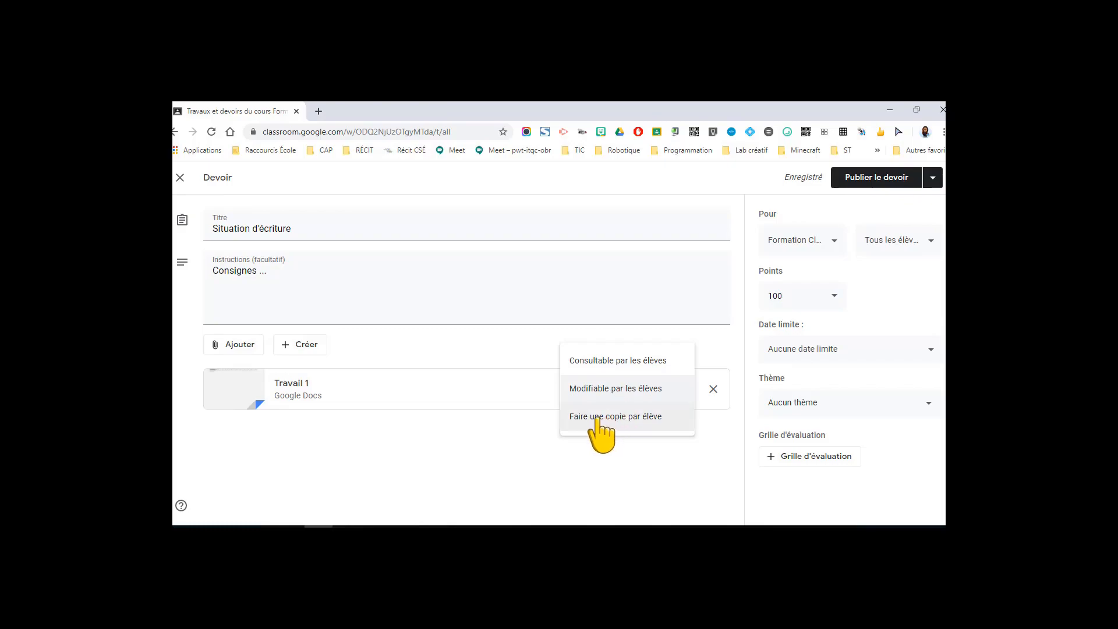
left_click(645, 417)
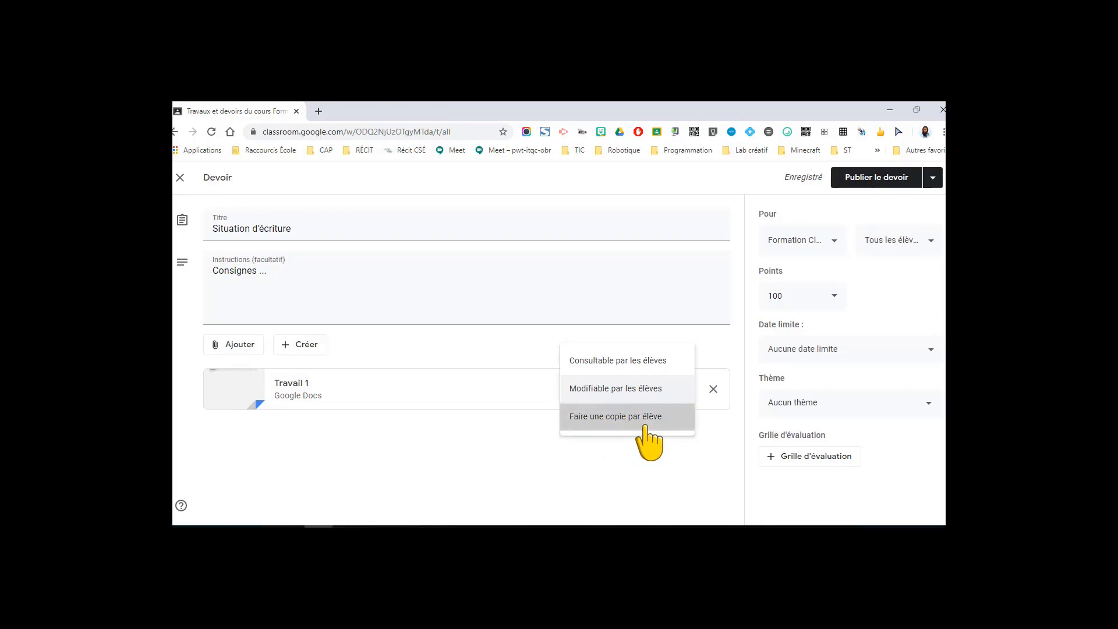
left_click(650, 392)
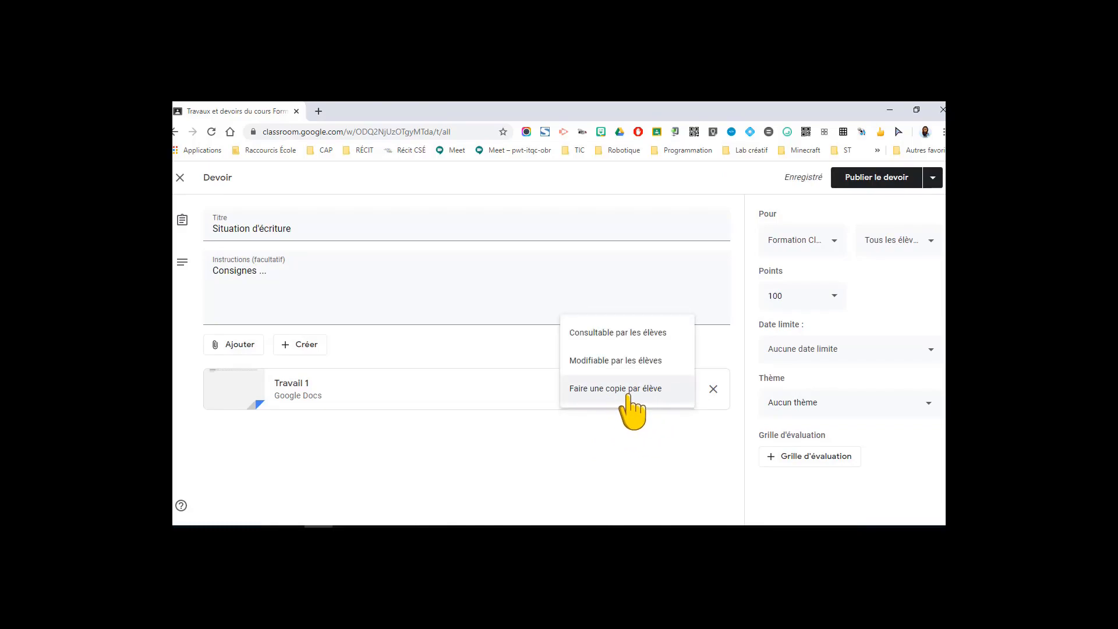
left_click(640, 392)
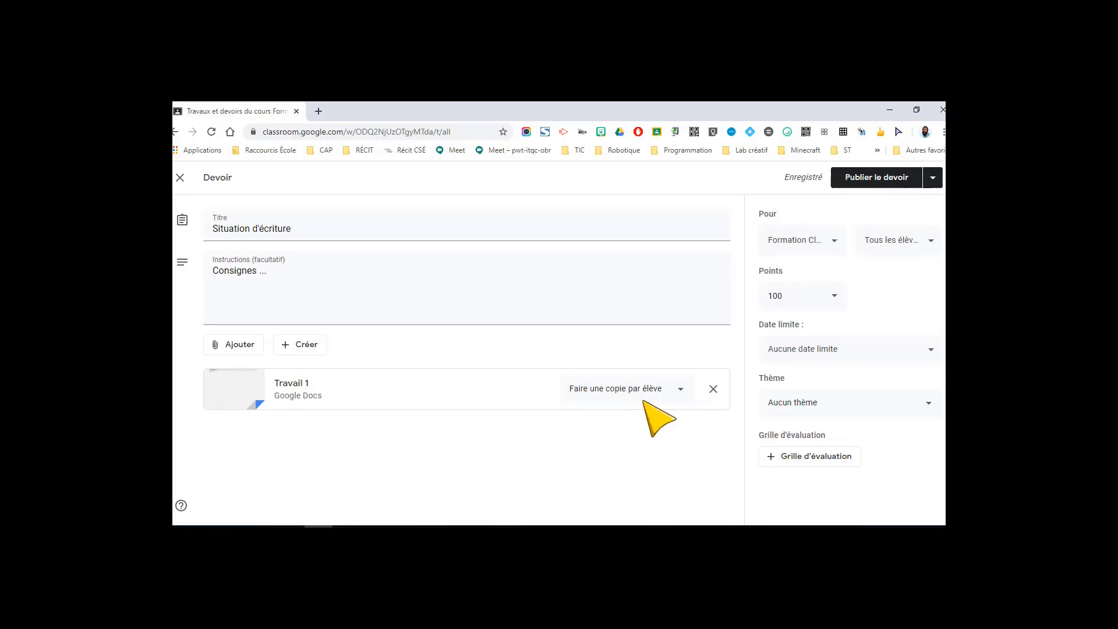
Step: Select Français sec. 2, Français 413 and Test as additional classes for the assignment and deselect them again
left_click(862, 180)
left_click(780, 243)
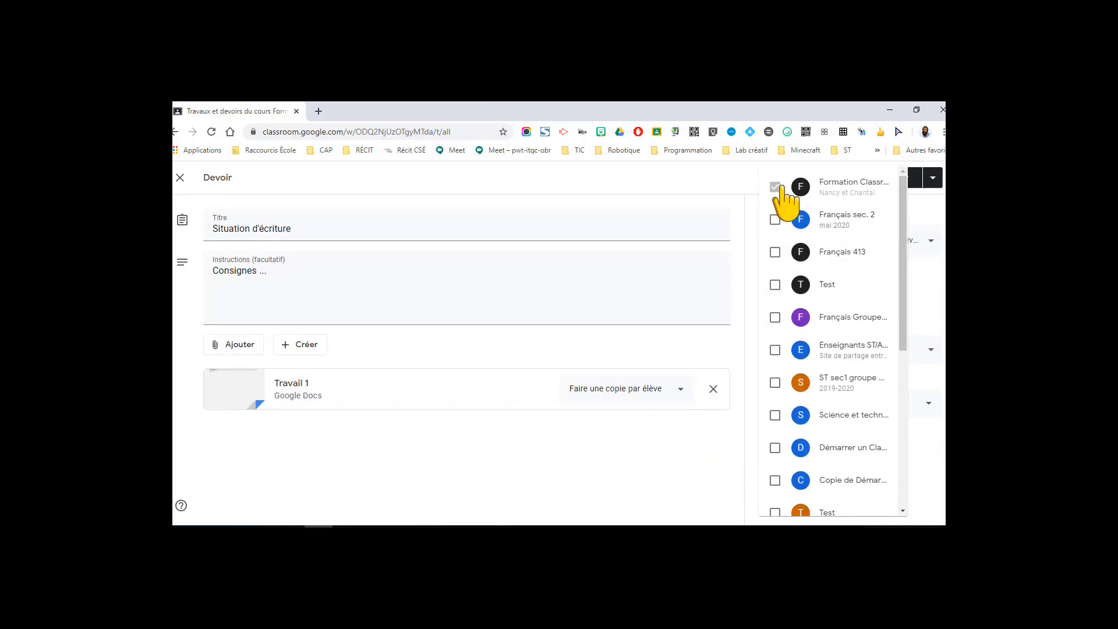
left_click(776, 219)
left_click(776, 252)
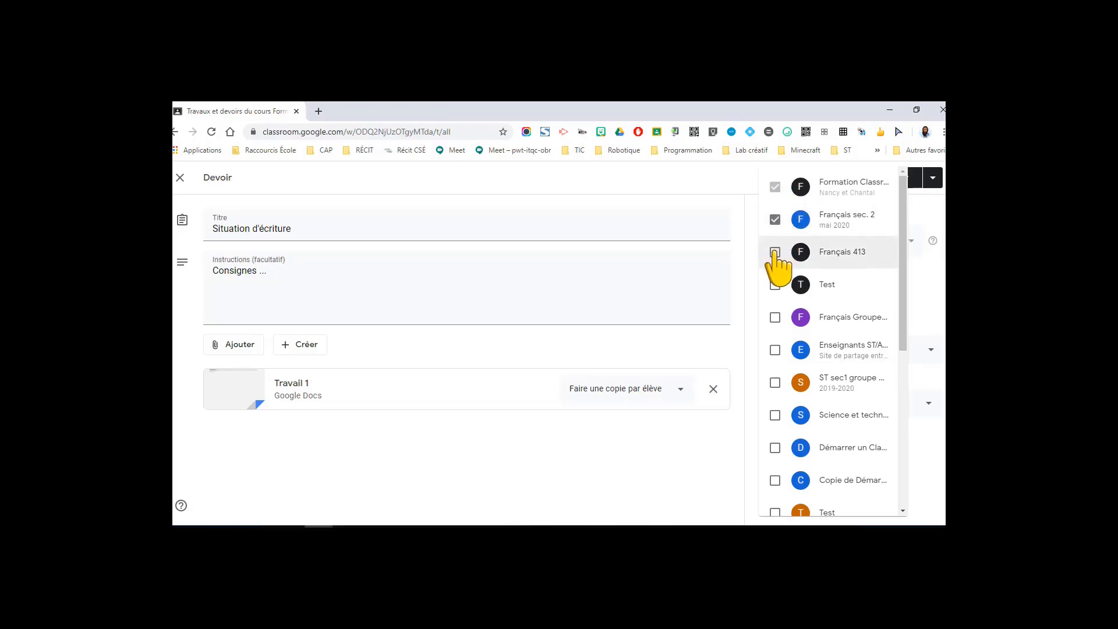
left_click(775, 285)
left_click(775, 285)
left_click(775, 252)
left_click(776, 219)
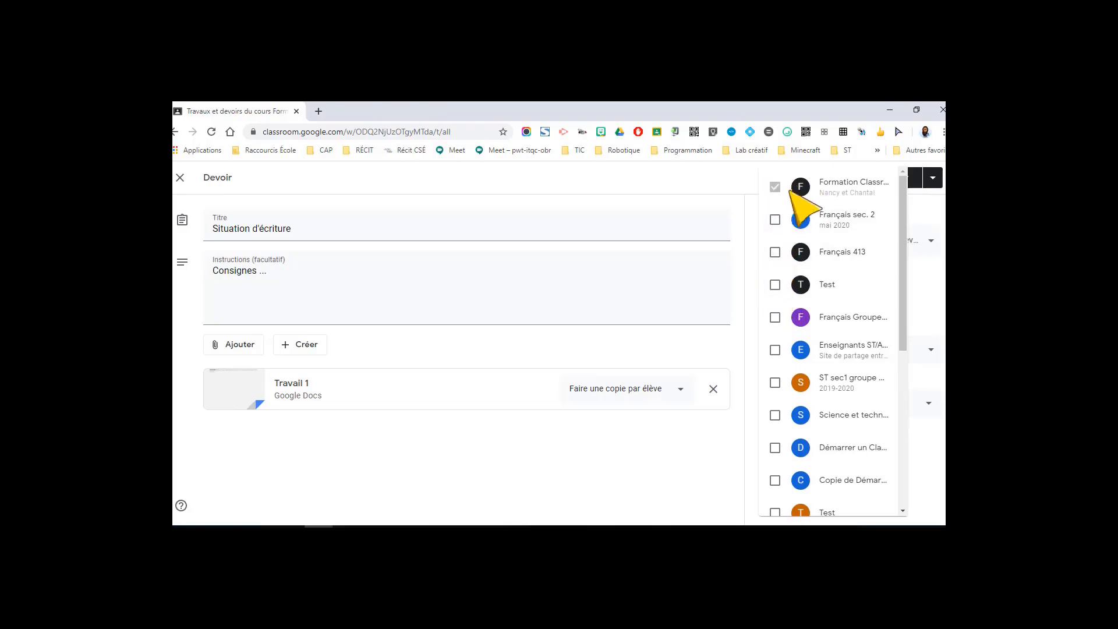
left_click(941, 260)
Step: Limit the assignment to eleve 2 and Eleve 4, and restore it to all students
left_click(925, 251)
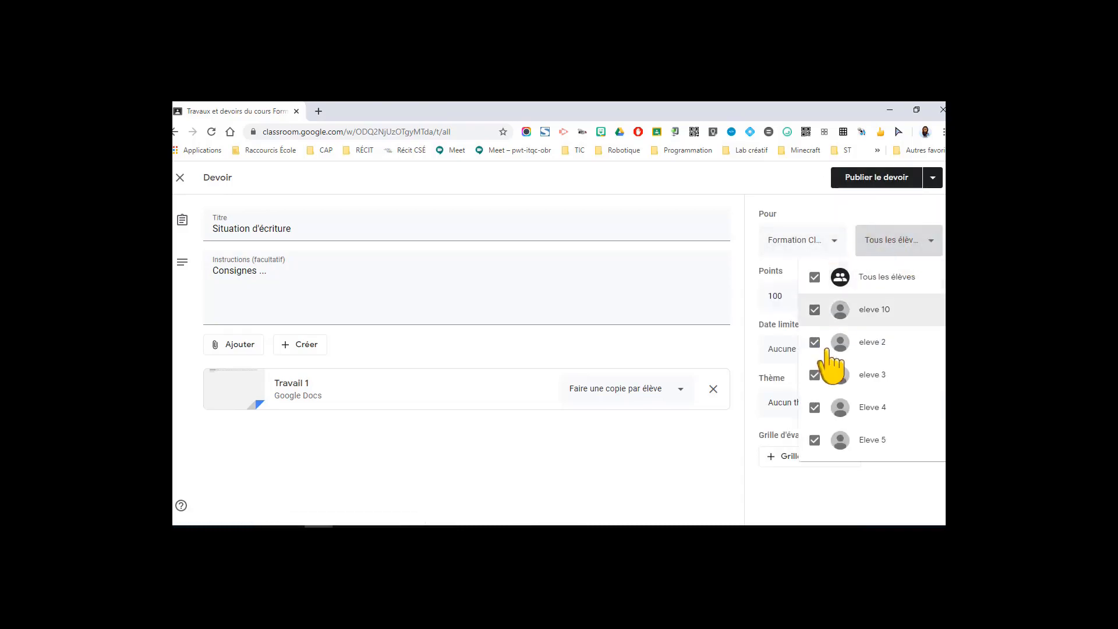
left_click(815, 277)
left_click(814, 341)
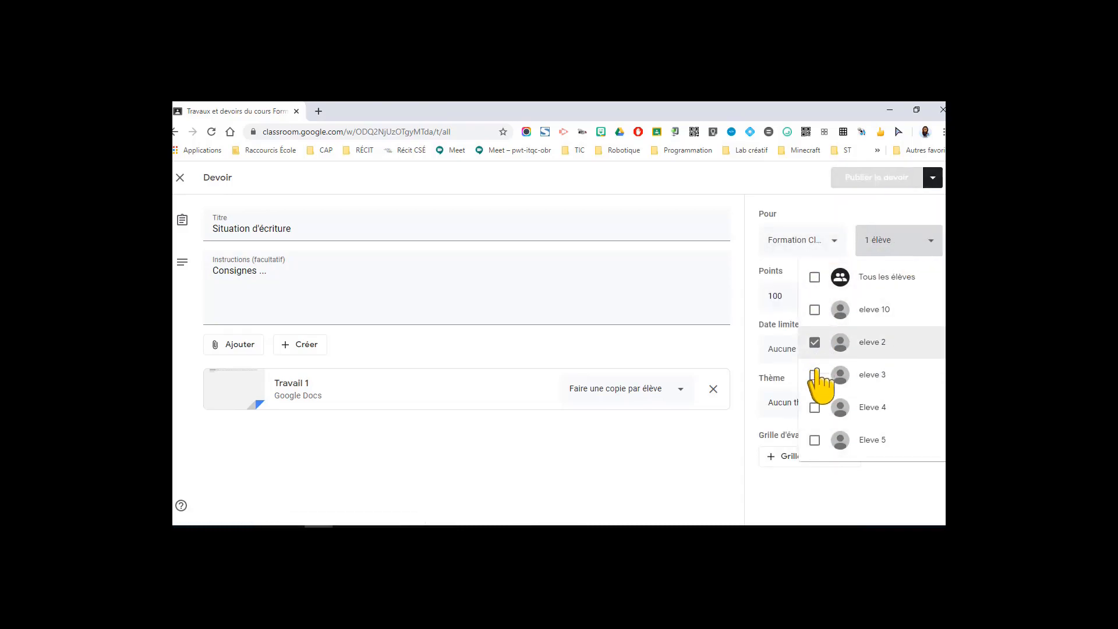
left_click(815, 408)
left_click(815, 277)
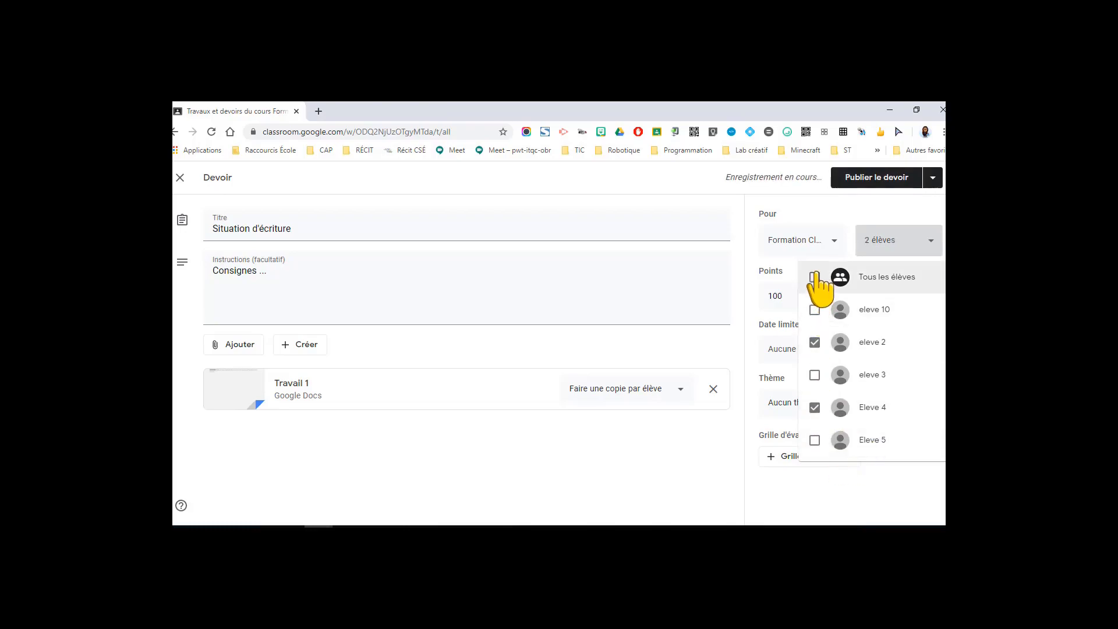
left_click(804, 317)
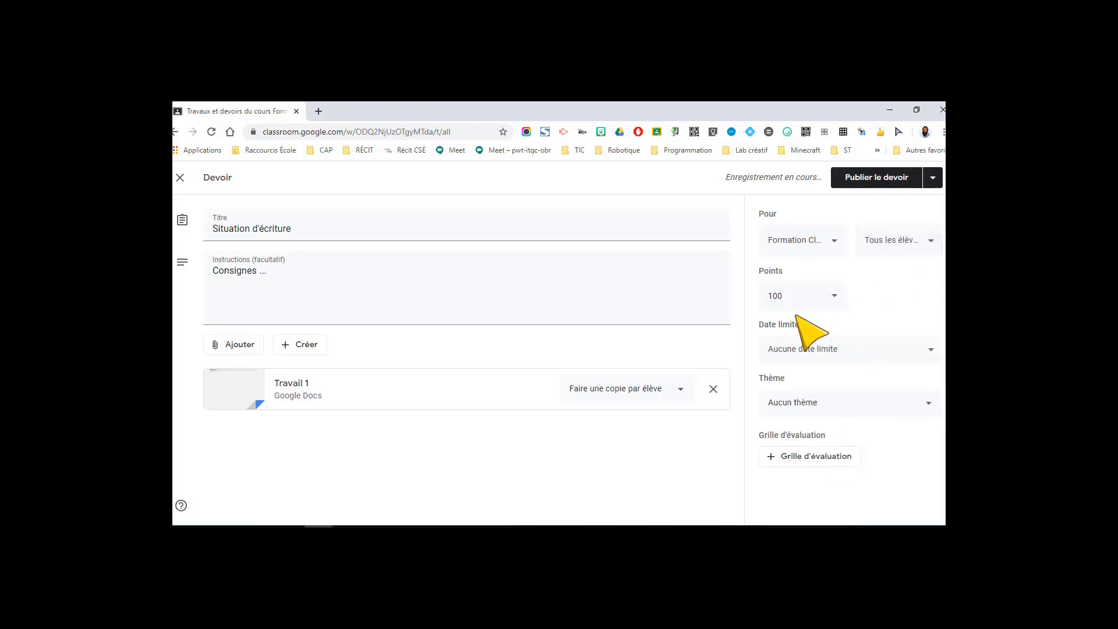
Step: Make the assignment ungraded (Pas de note) and set its due date to 30 mai 2020 at 19:59
left_click(815, 299)
left_click(803, 324)
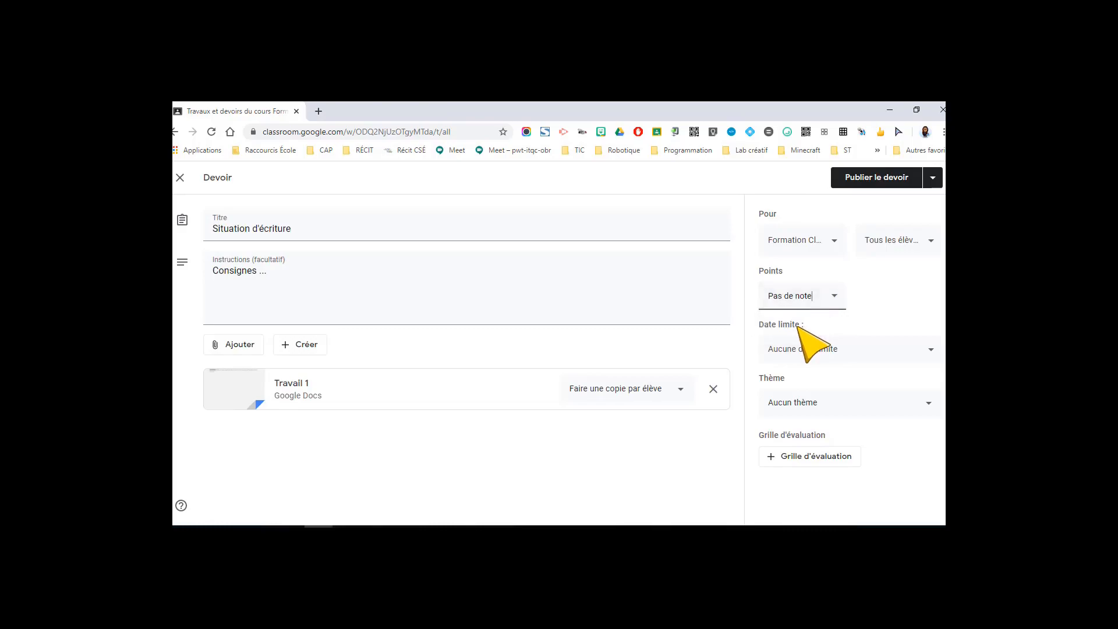
left_click(807, 350)
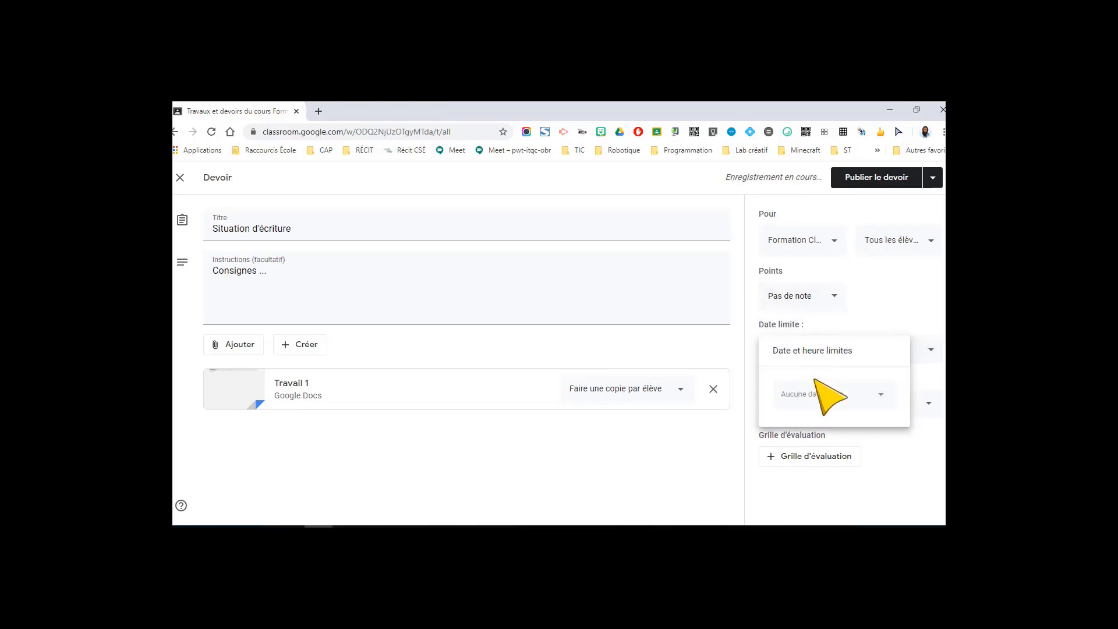
left_click(818, 400)
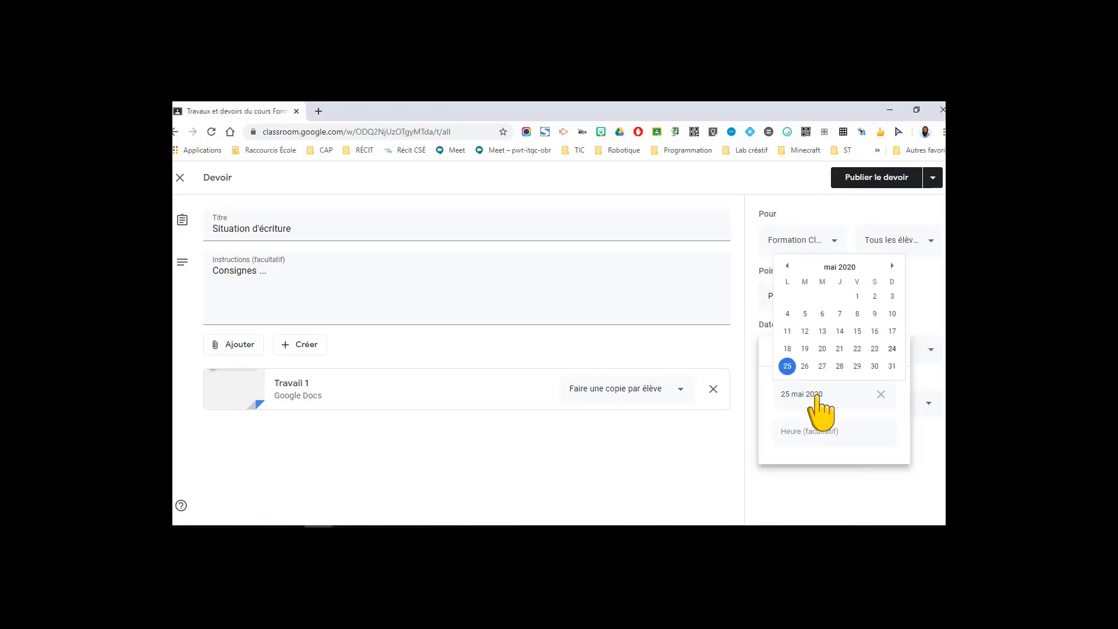
left_click(875, 367)
left_click(830, 442)
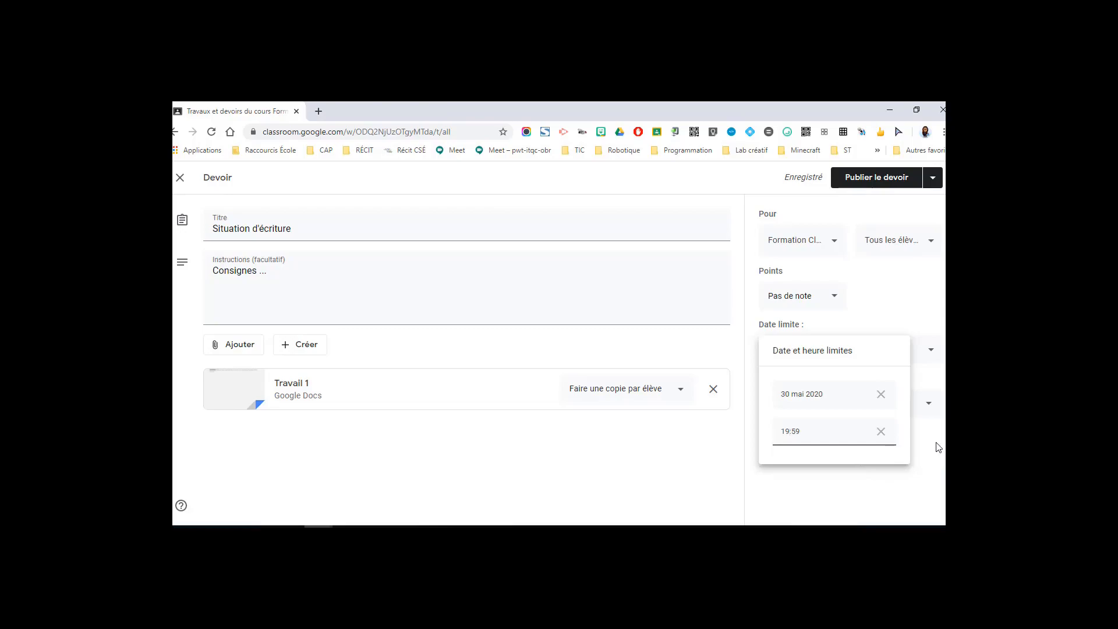
left_click(938, 447)
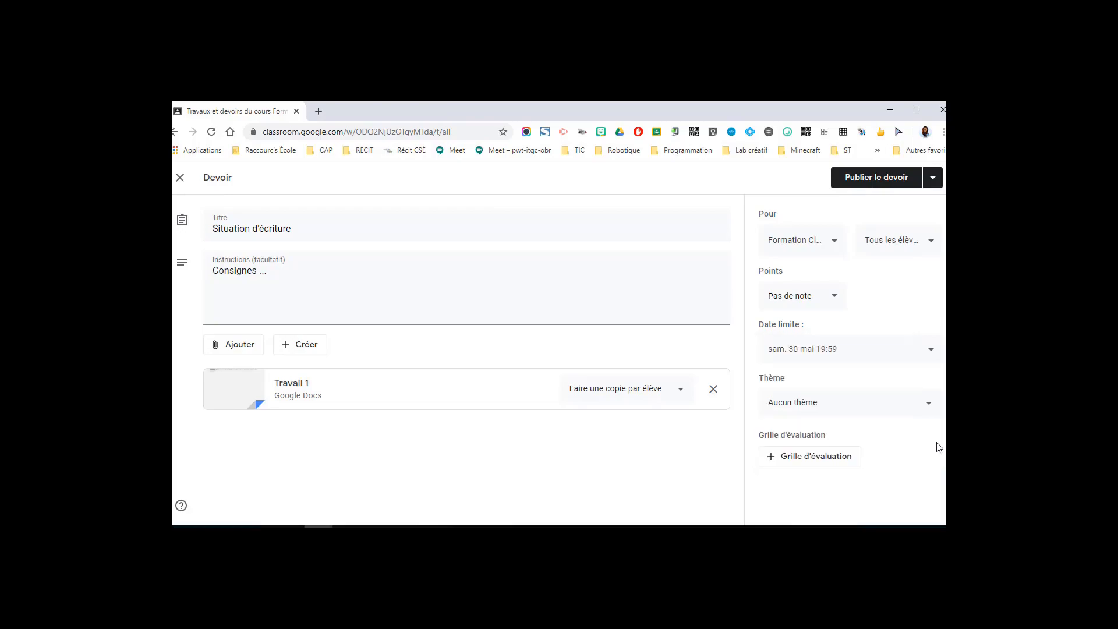
Step: File the assignment under the Français theme and publish it
left_click(801, 403)
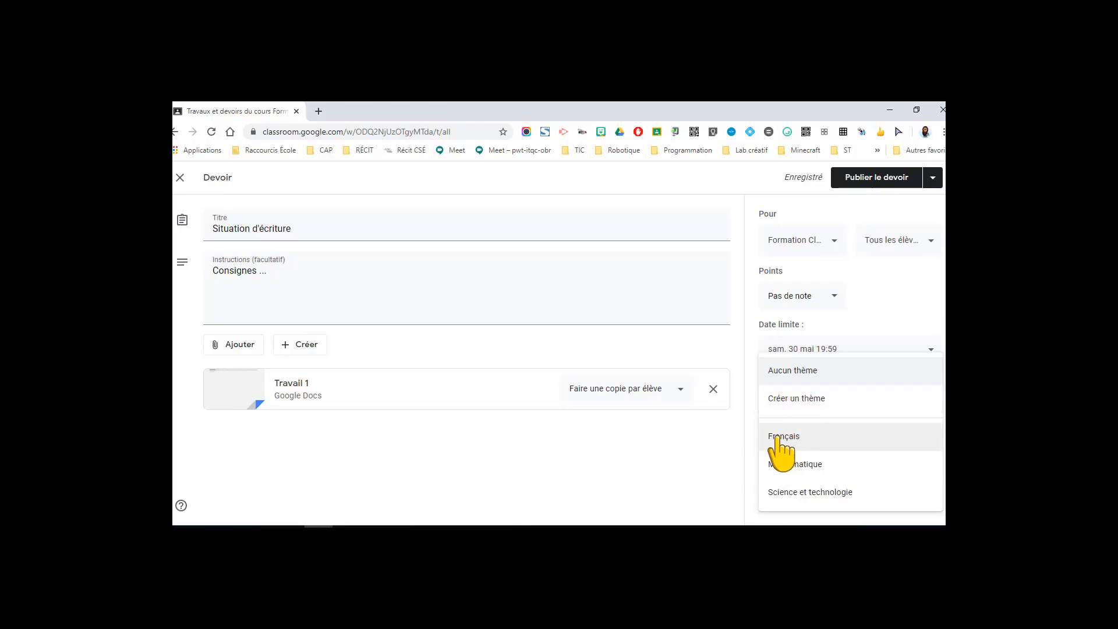
left_click(782, 438)
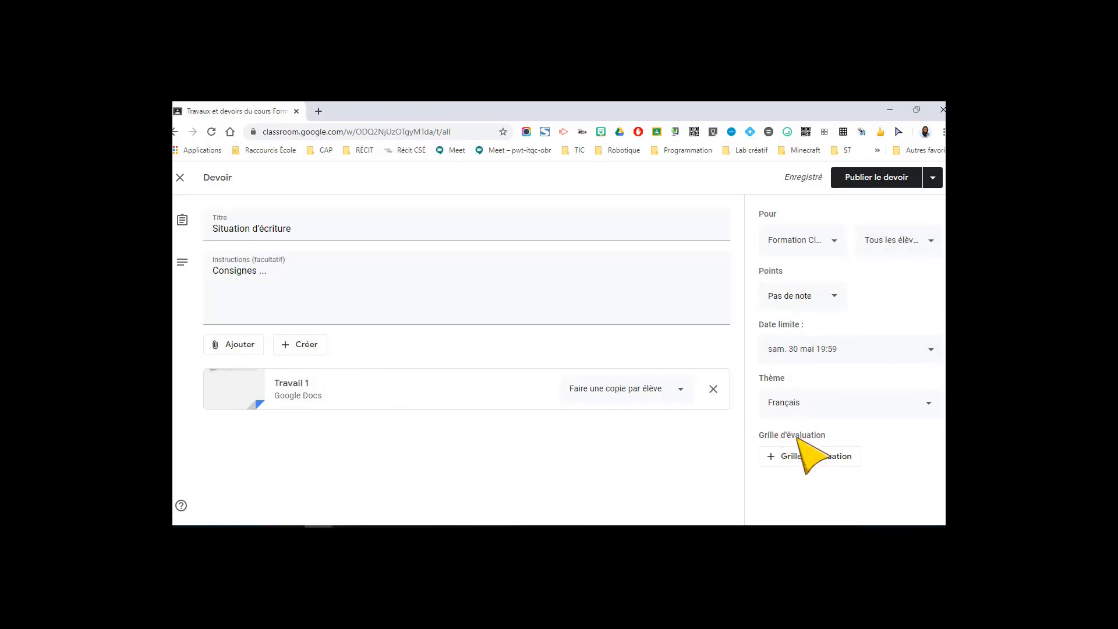
left_click(868, 180)
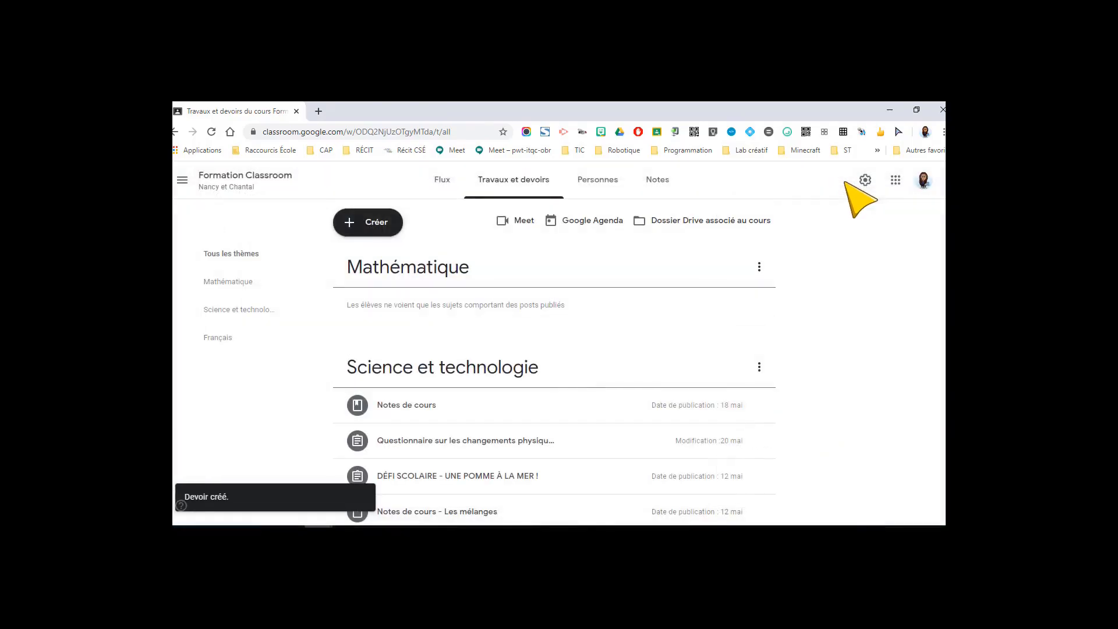
Step: Edit the published Situation d'écriture assignment, adding "information" to the end of its instructions, and save it
scroll(437, 385, "down", 3)
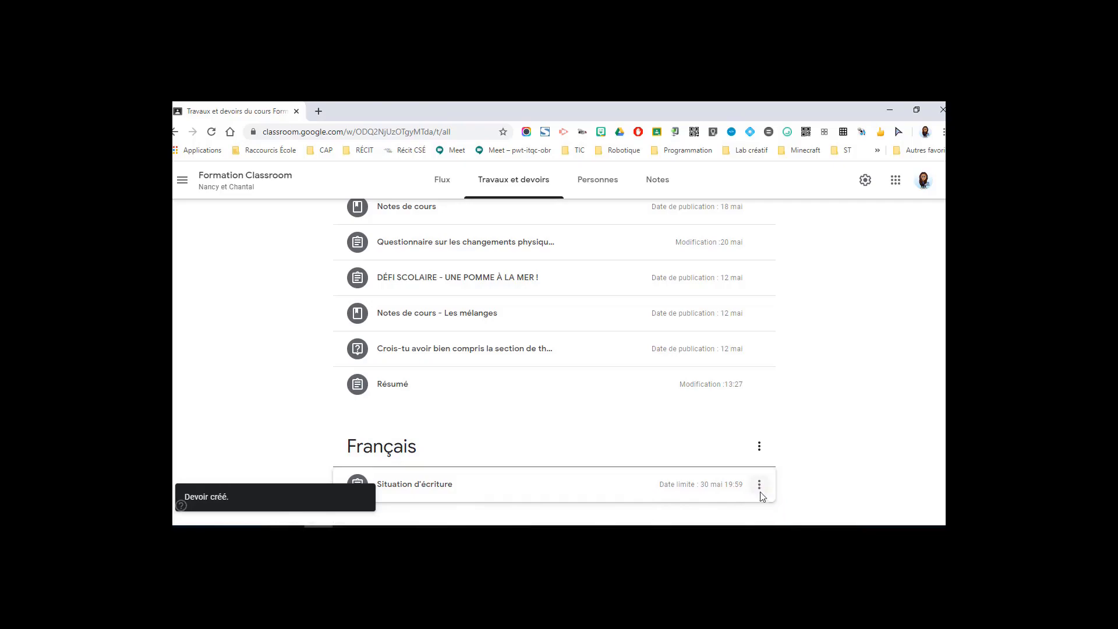
left_click(760, 484)
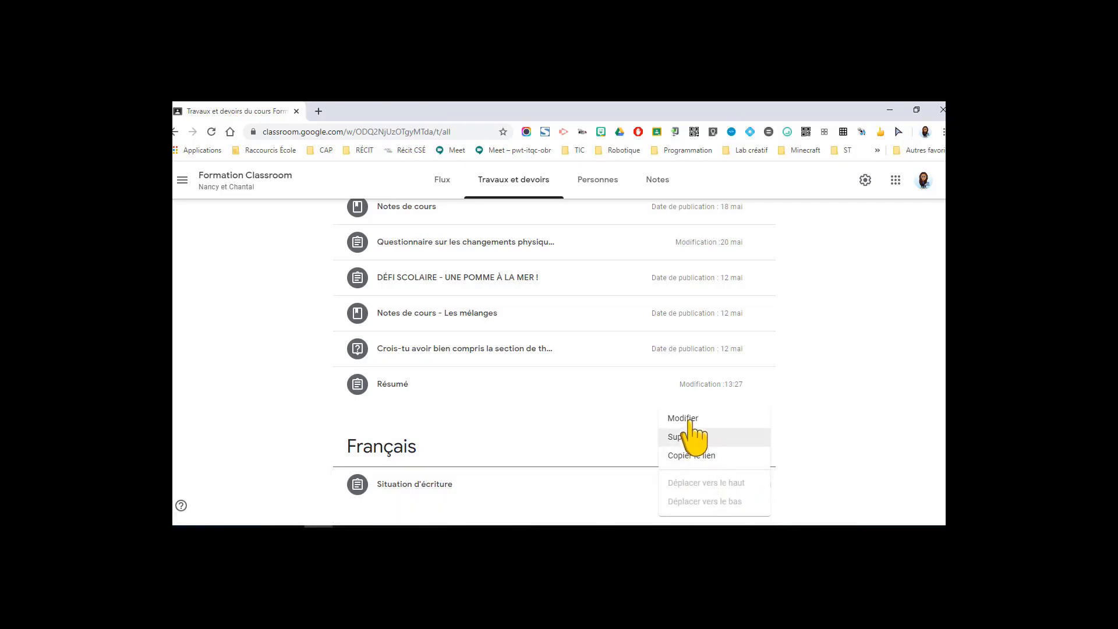
left_click(690, 420)
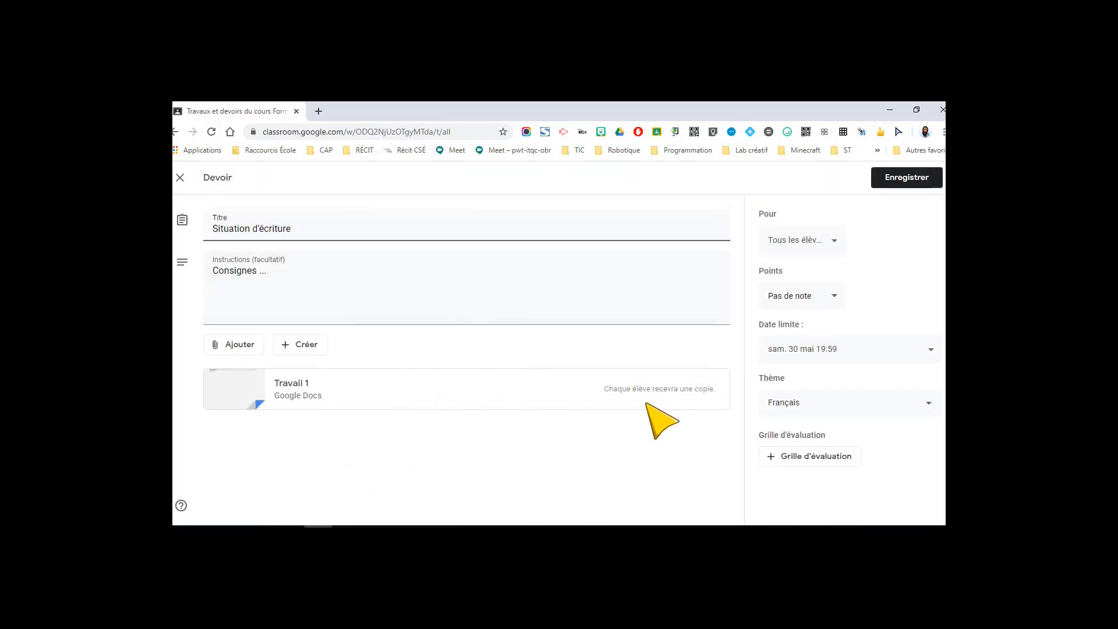
left_click(281, 274)
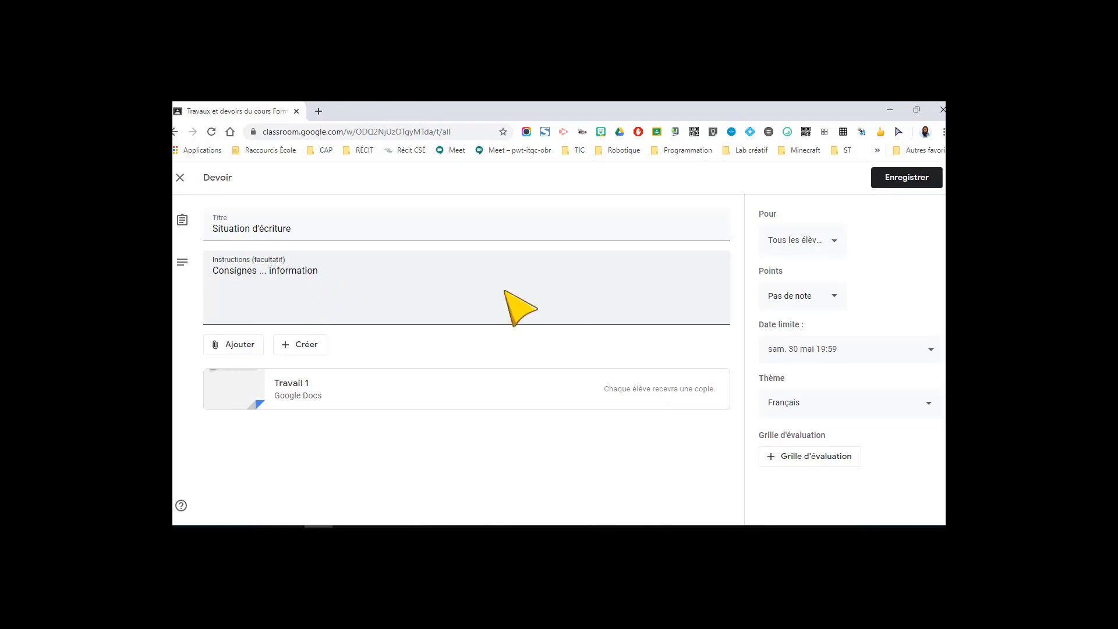
left_click(900, 184)
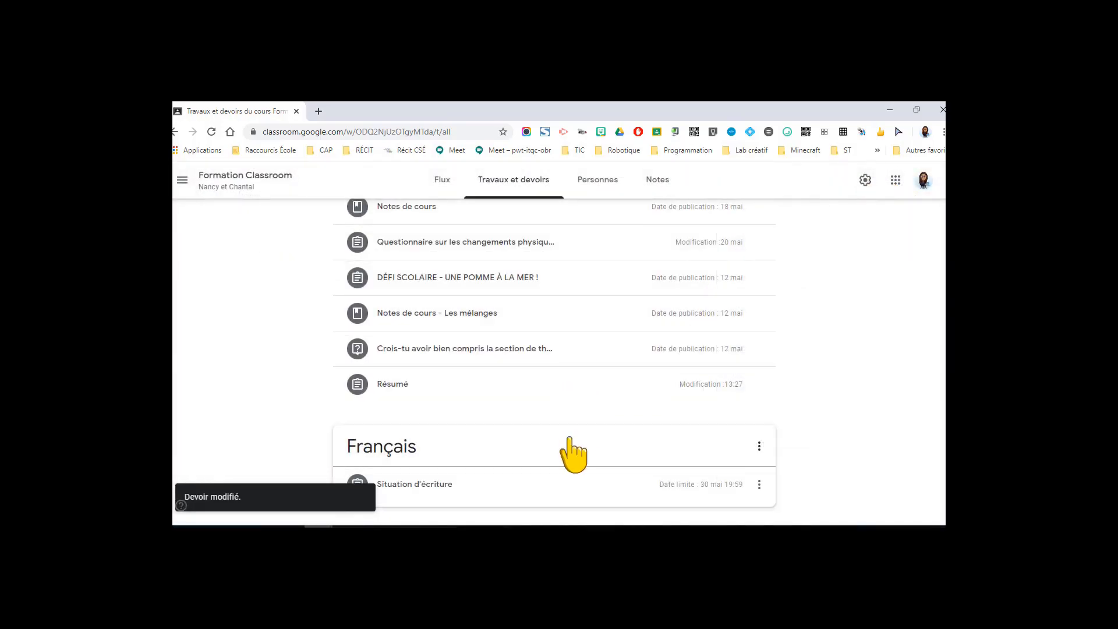
scroll(559, 466, "up", 5)
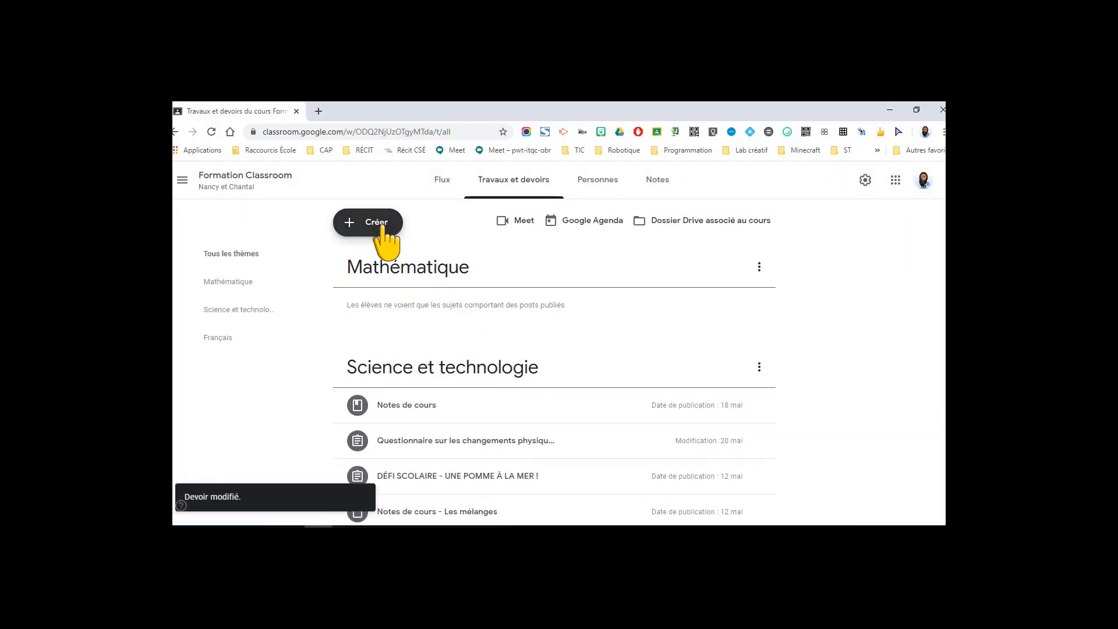